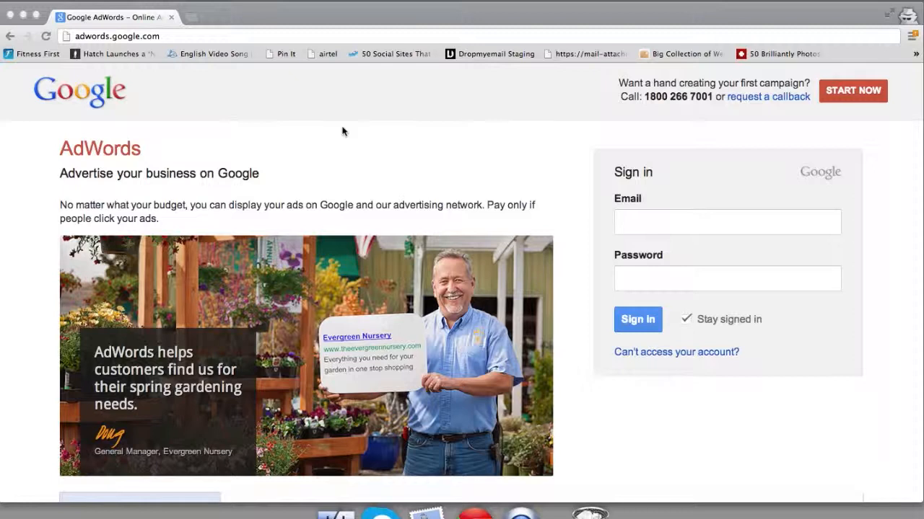
# Step: Begin a new AdWords account signup from the adwords.google.com landing page with START NOW
pyautogui.click(242, 35)
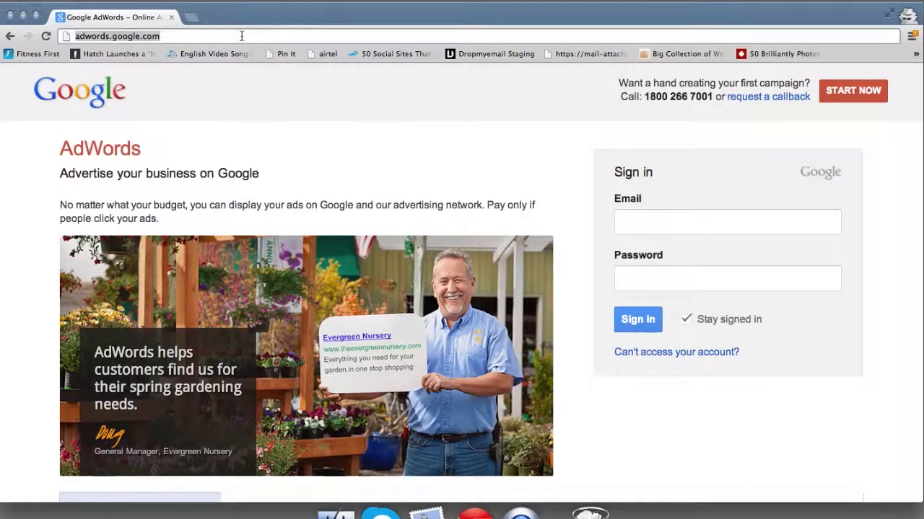
pyautogui.click(367, 149)
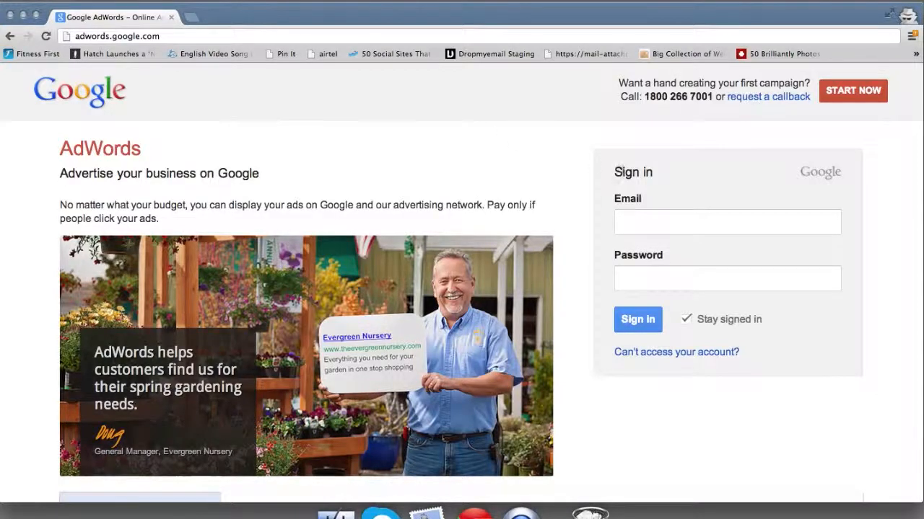
pyautogui.click(856, 97)
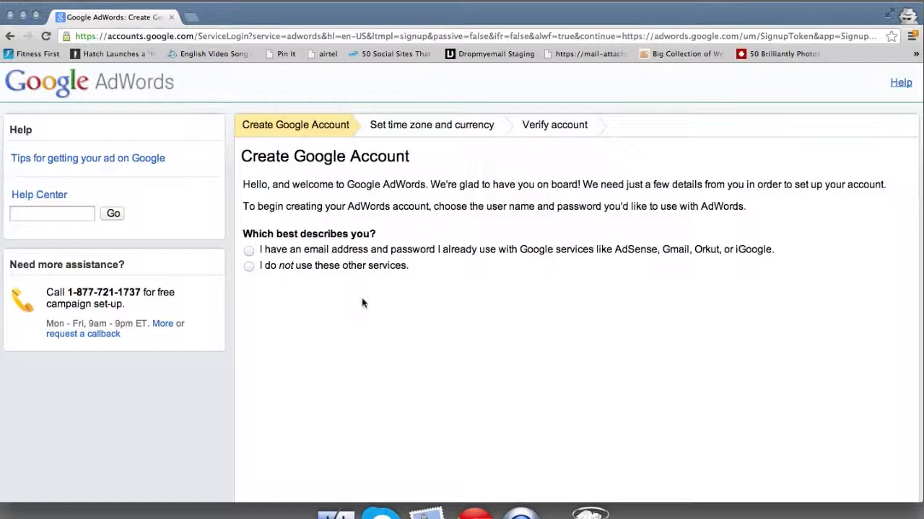
# Step: Choose 'I do not use these other services', then enter the account e-mail and the password twice
pyautogui.click(248, 267)
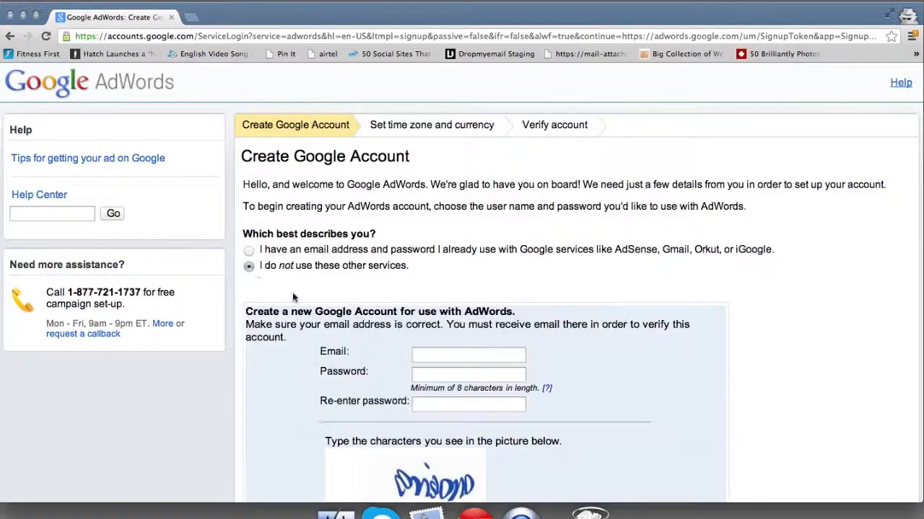
pyautogui.rightClick(425, 355)
pyautogui.click(426, 354)
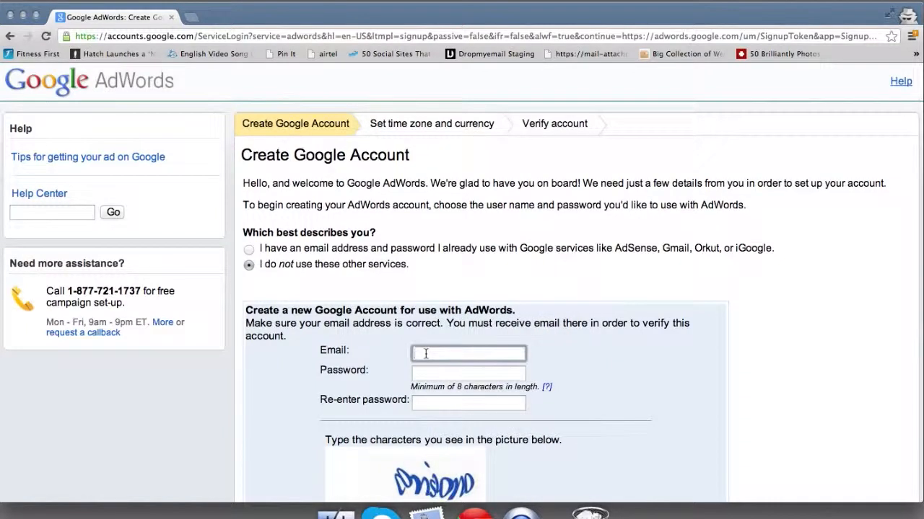
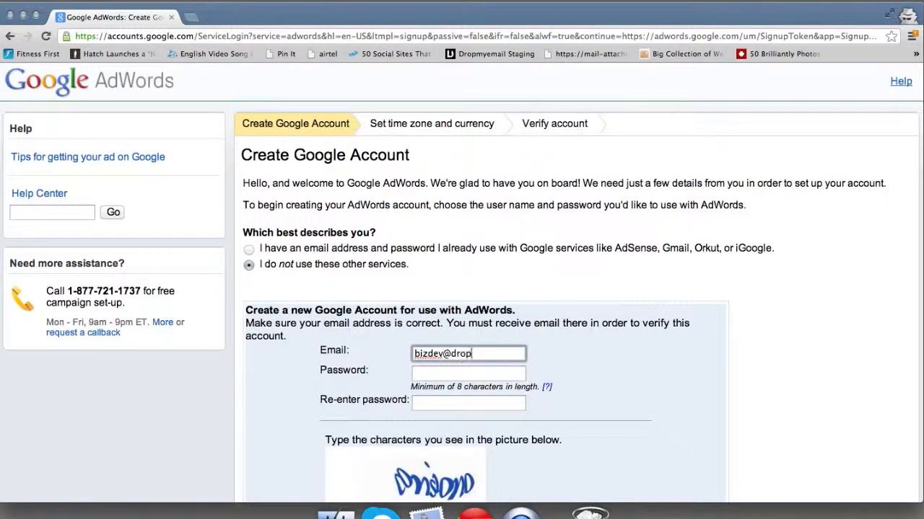
pyautogui.press('Tab')
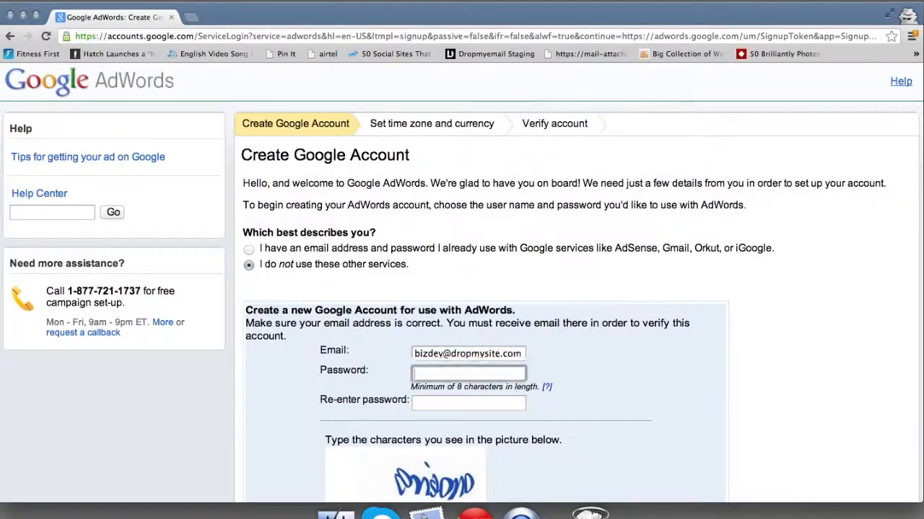
pyautogui.write('••••')
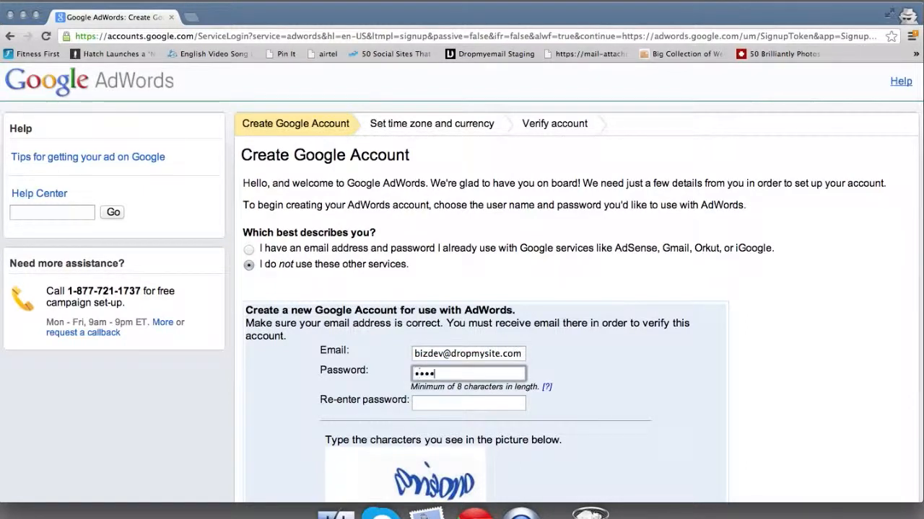
pyautogui.write('••••')
pyautogui.press('Tab')
pyautogui.write('••••••')
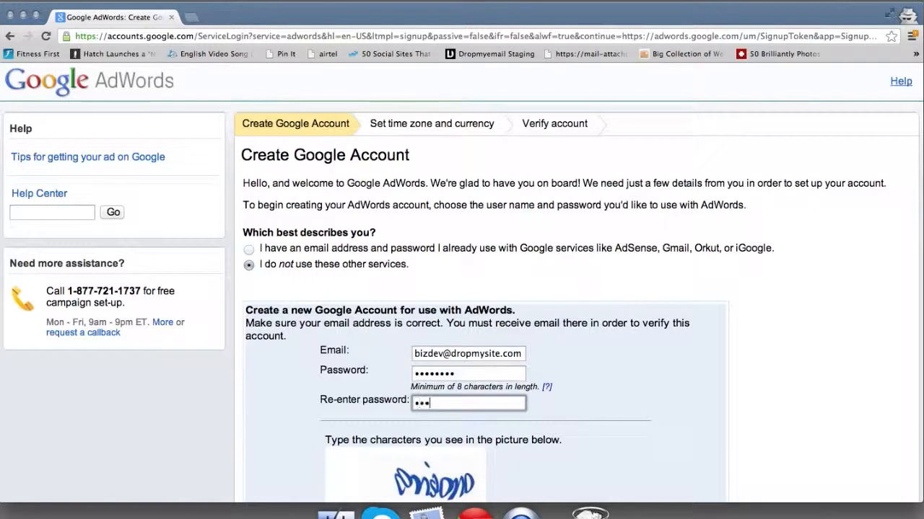
pyautogui.write('••')
# Step: Enter the captcha characters, agree to the terms, and create the Google account
pyautogui.scroll(-3, 573, 408)
pyautogui.click(403, 356)
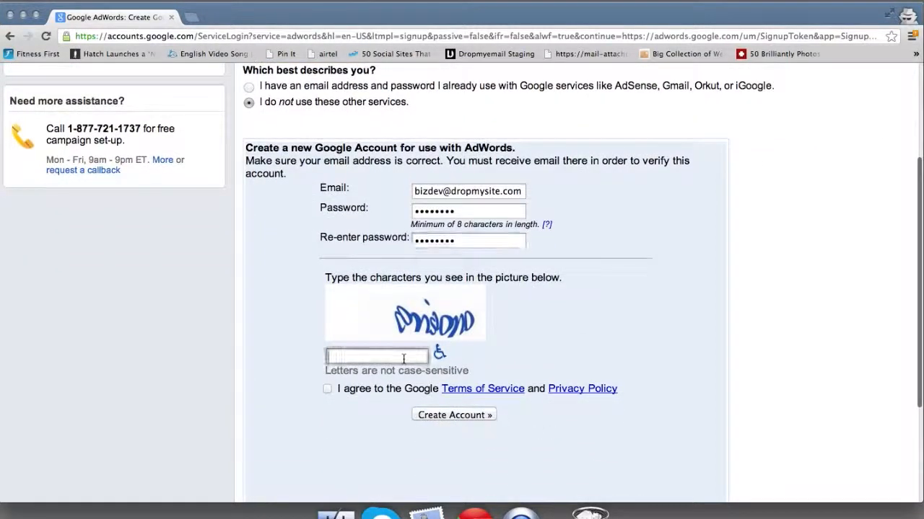
pyautogui.write('consiono')
pyautogui.click(327, 389)
pyautogui.click(438, 416)
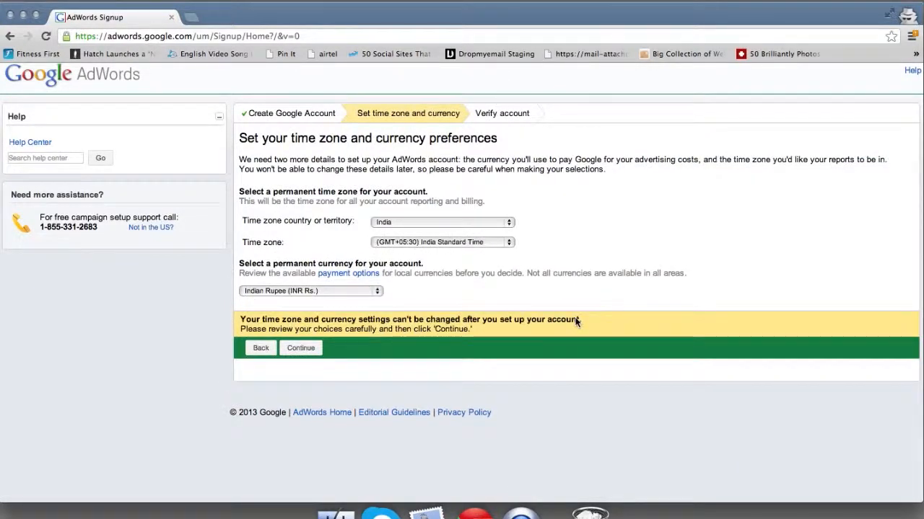
# Step: Set the time zone country to Singapore and the currency to Singapore Dollar (SGD), then continue
pyautogui.click(489, 222)
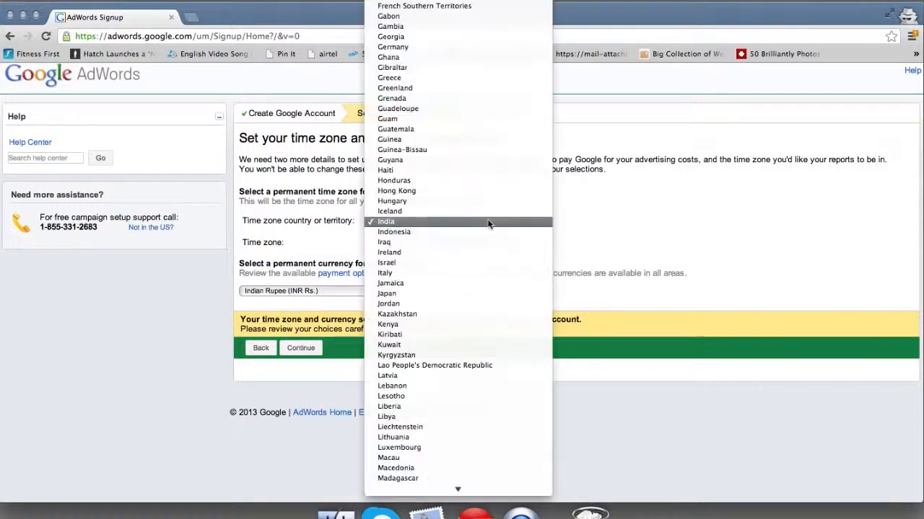
pyautogui.write('sin')
pyautogui.press('Return')
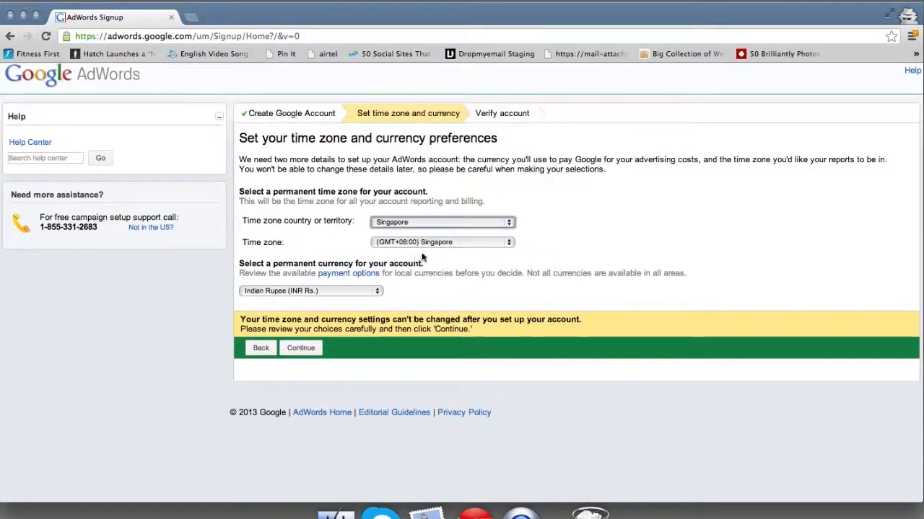
pyautogui.click(350, 291)
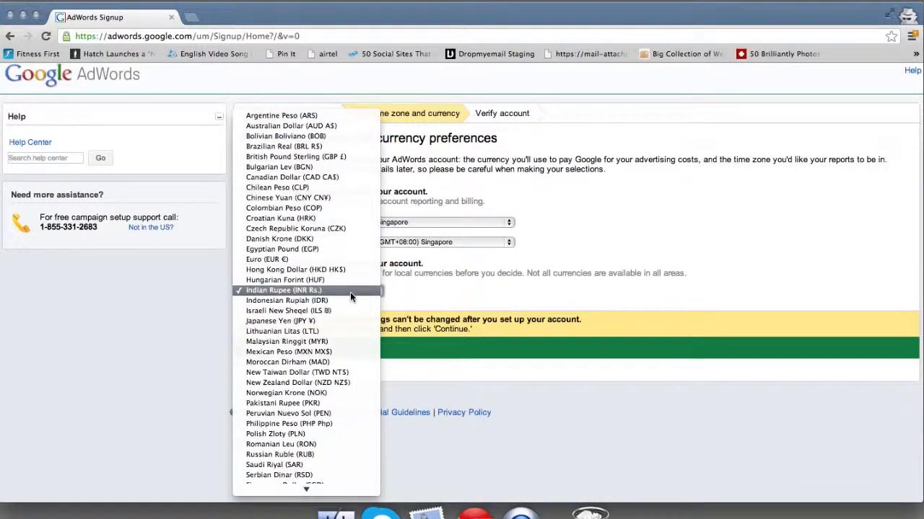
pyautogui.scroll(-1, 350, 292)
pyautogui.press('Return')
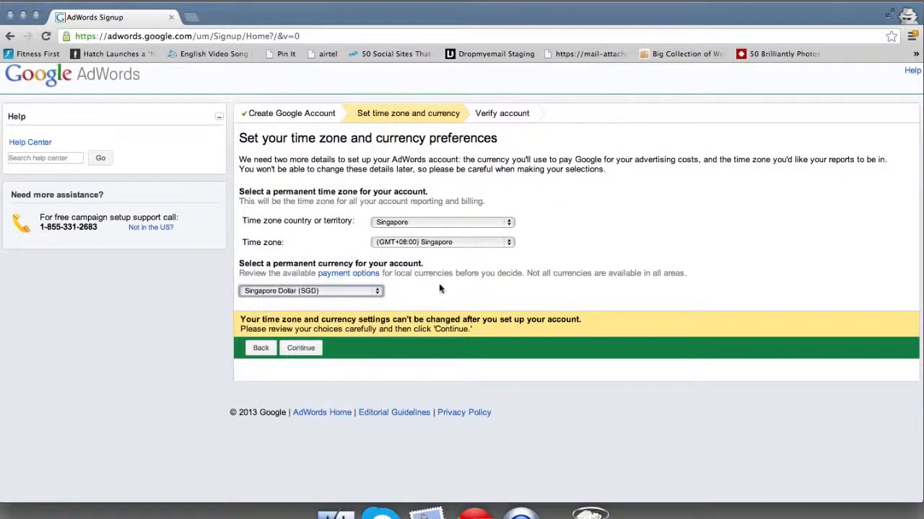
pyautogui.click(301, 352)
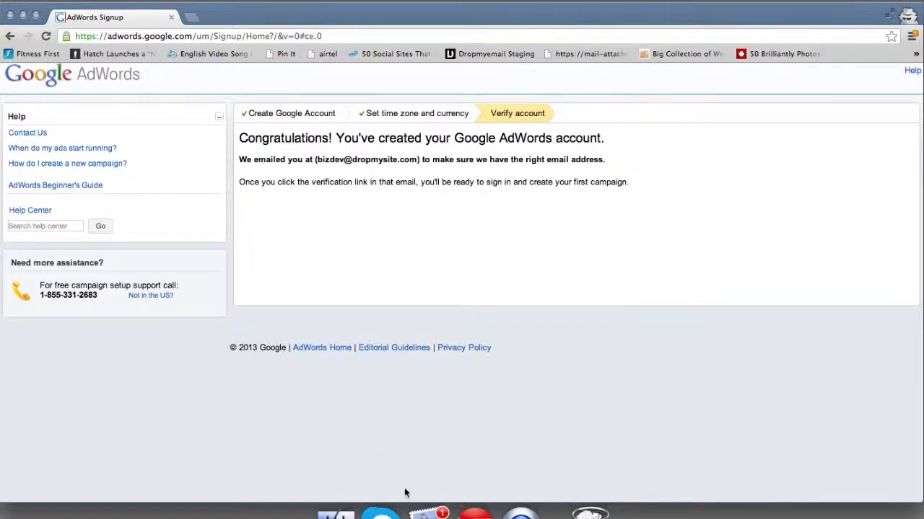
pyautogui.click(430, 501)
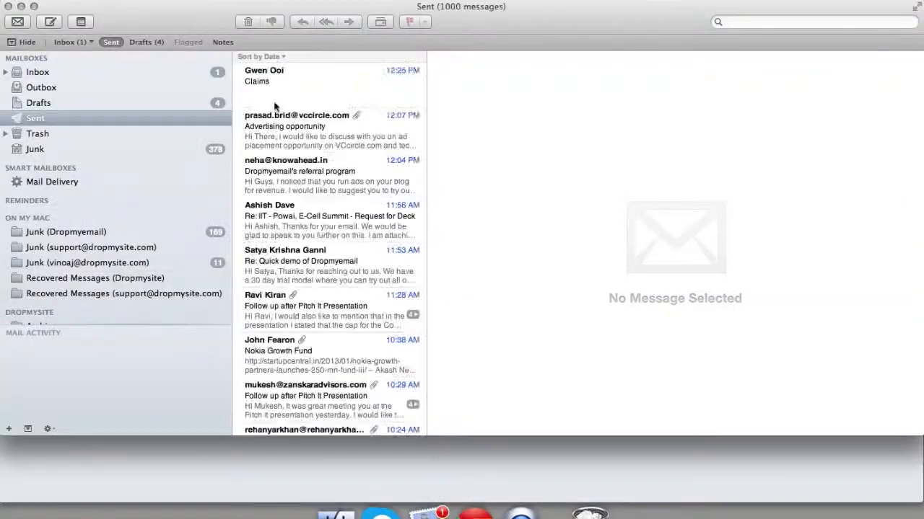
# Step: Open the AdWords verification email in Mail's Inbox and follow its verification link
pyautogui.click(75, 41)
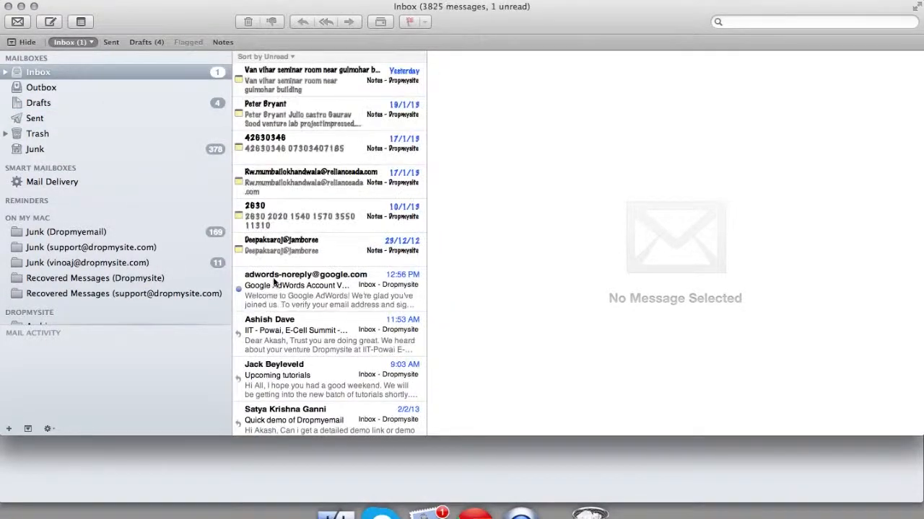
pyautogui.click(288, 289)
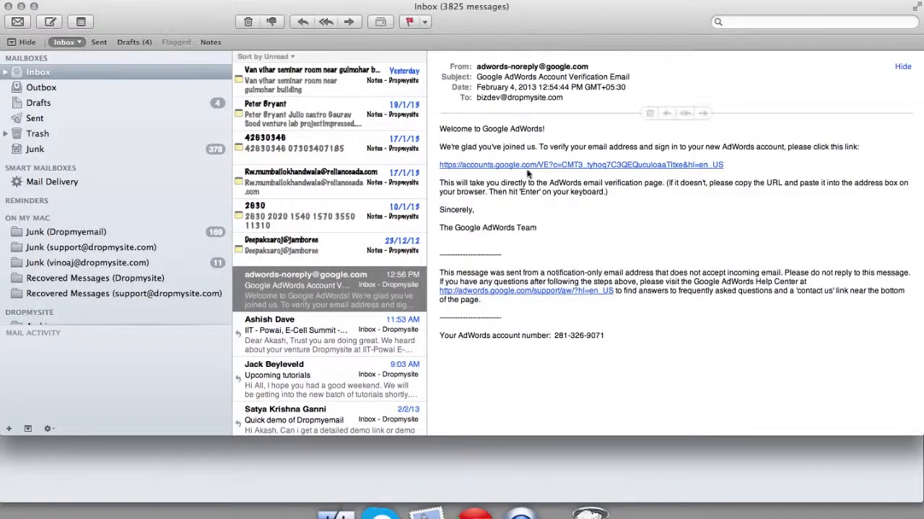
pyautogui.click(530, 166)
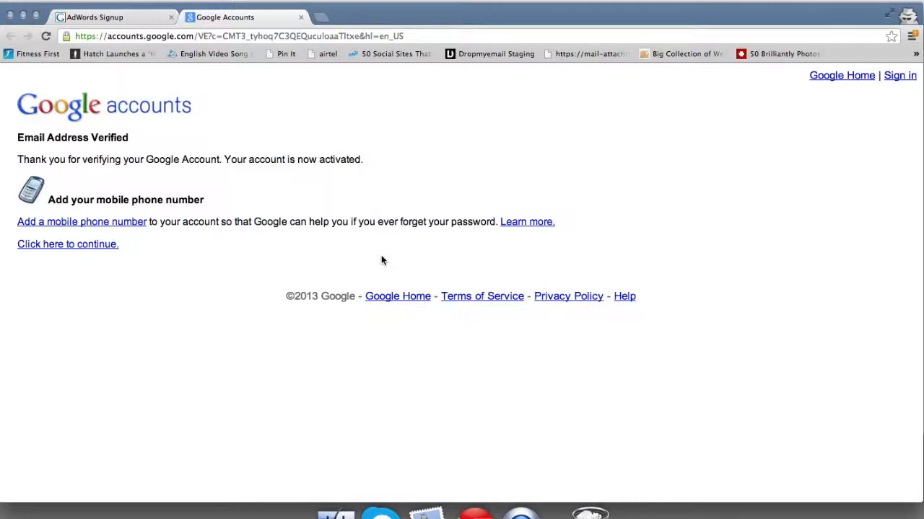
# Step: Continue into the new account's Welcome page and follow its 'billing setup' link
pyautogui.click(108, 247)
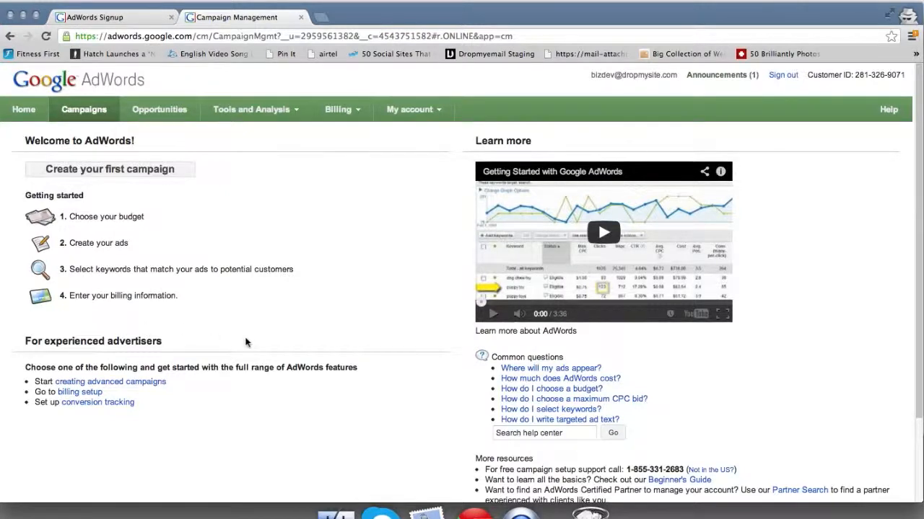
pyautogui.scroll(-2, 245, 342)
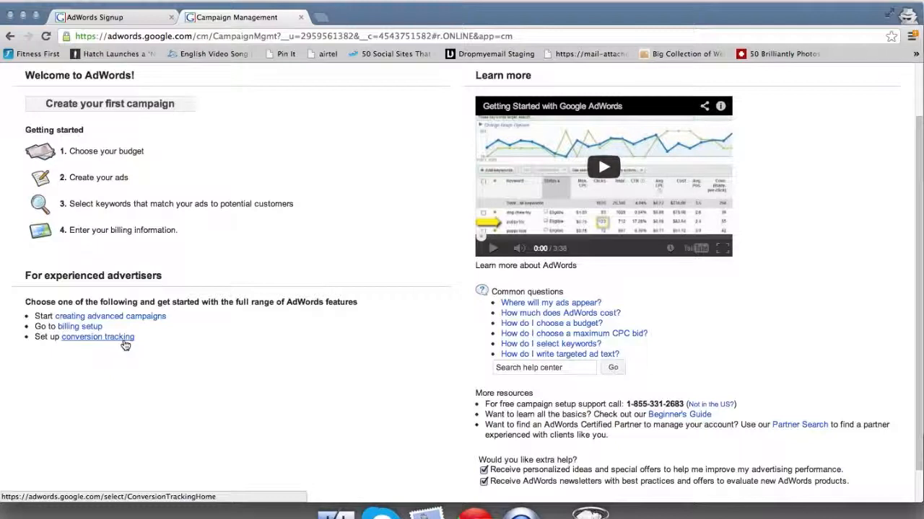
pyautogui.click(78, 326)
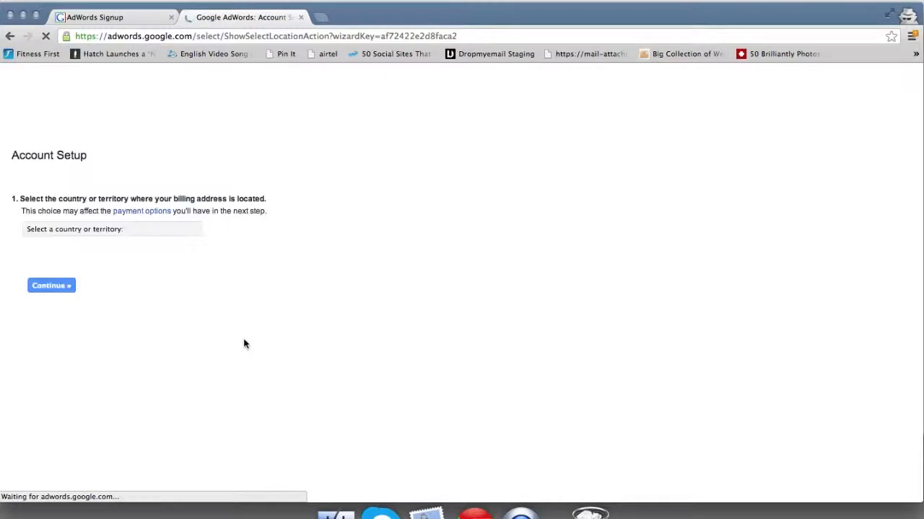
# Step: Set the billing country to Singapore and choose postpay billing by credit card
pyautogui.click(150, 213)
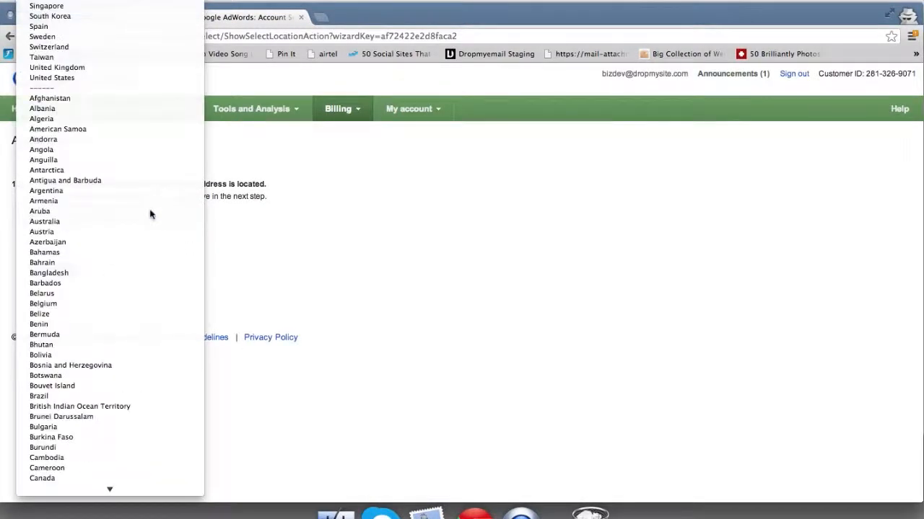
pyautogui.press('Return')
pyautogui.click(64, 273)
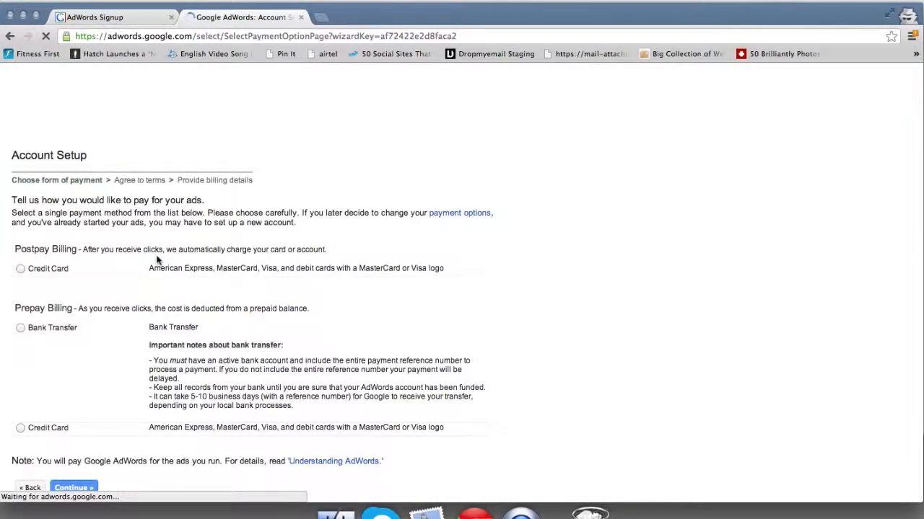
pyautogui.scroll(-2, 158, 261)
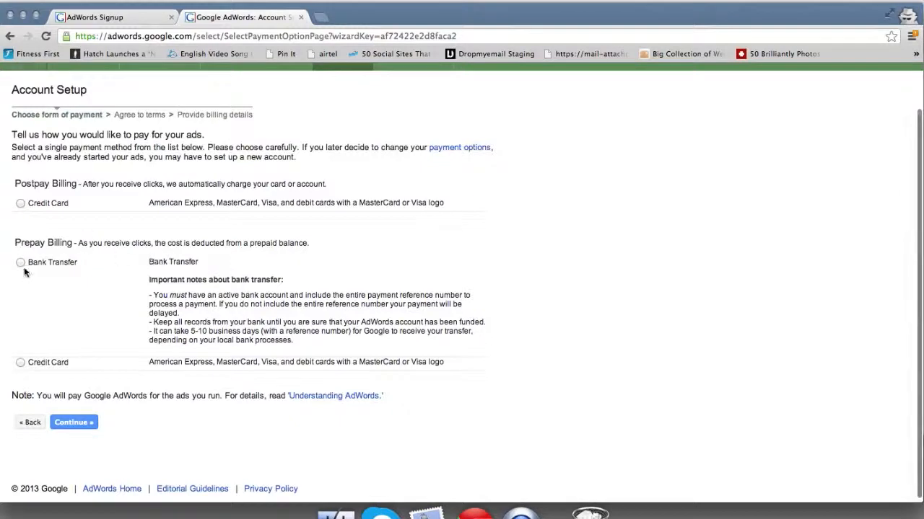
pyautogui.click(20, 204)
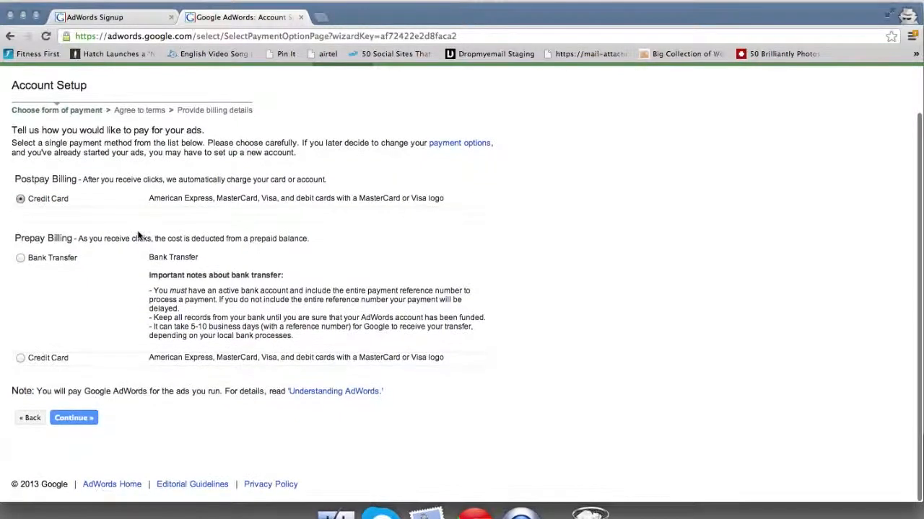
pyautogui.scroll(-1, 139, 235)
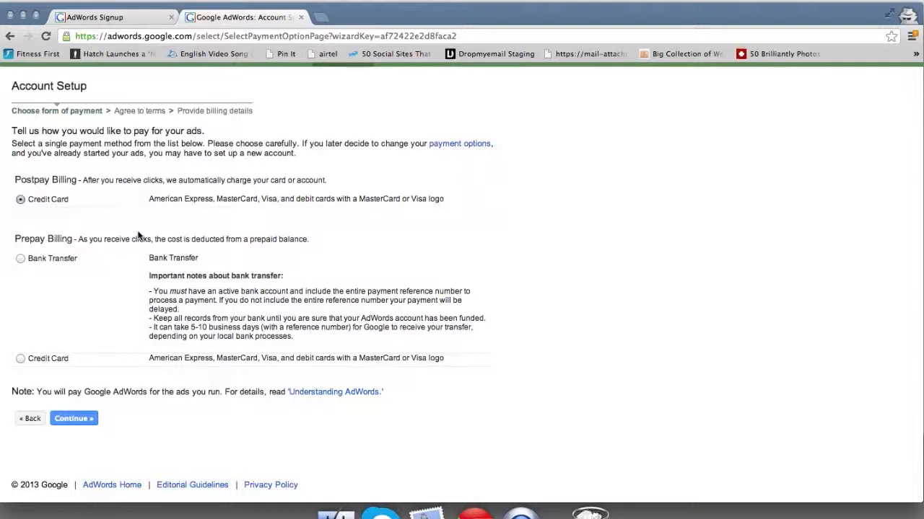
# Step: Accept the advertising terms and conditions and proceed to the billing details step
pyautogui.click(84, 419)
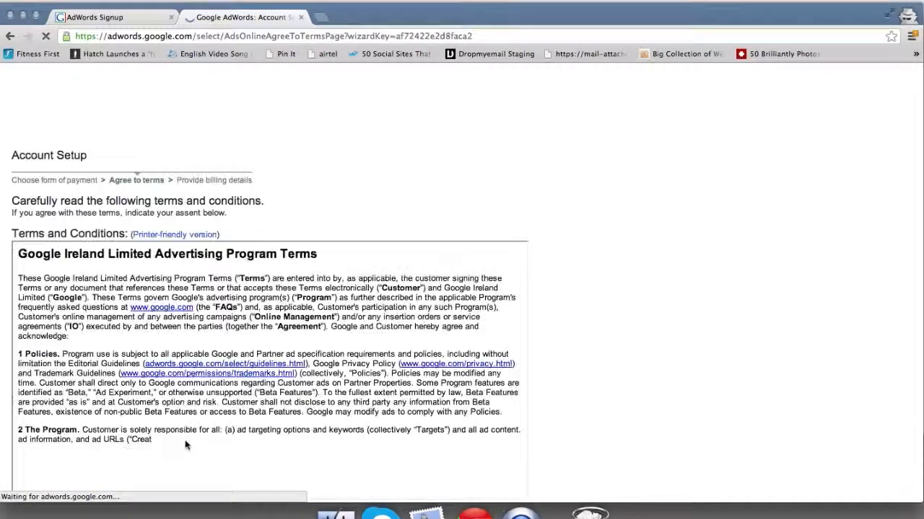
pyautogui.scroll(-10, 186, 445)
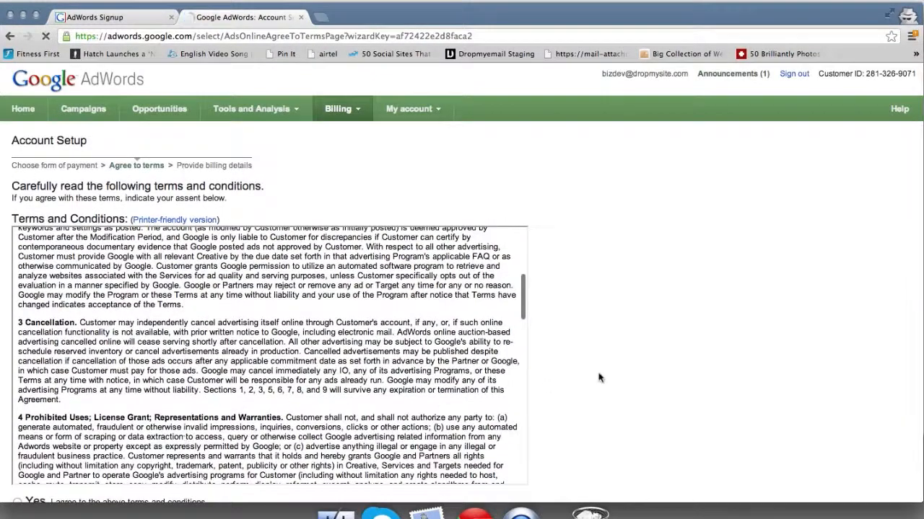
pyautogui.scroll(-4, 598, 378)
pyautogui.click(16, 390)
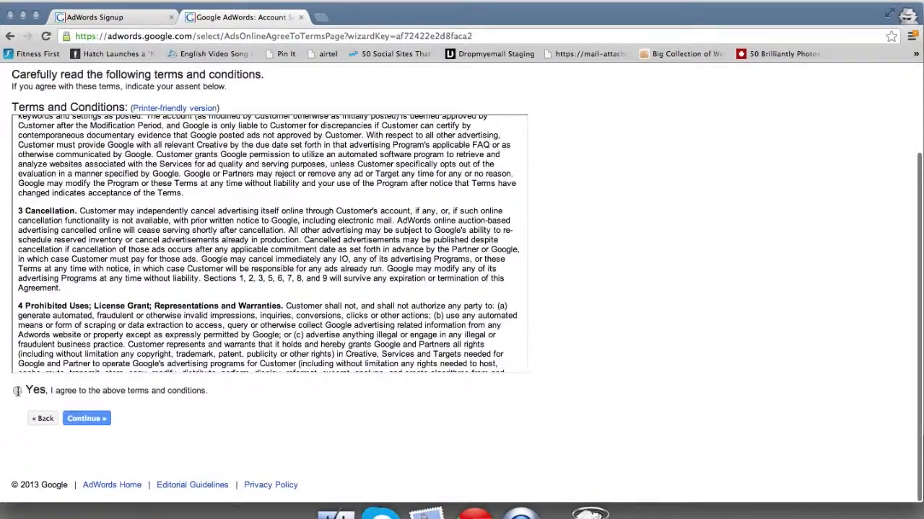
pyautogui.click(76, 419)
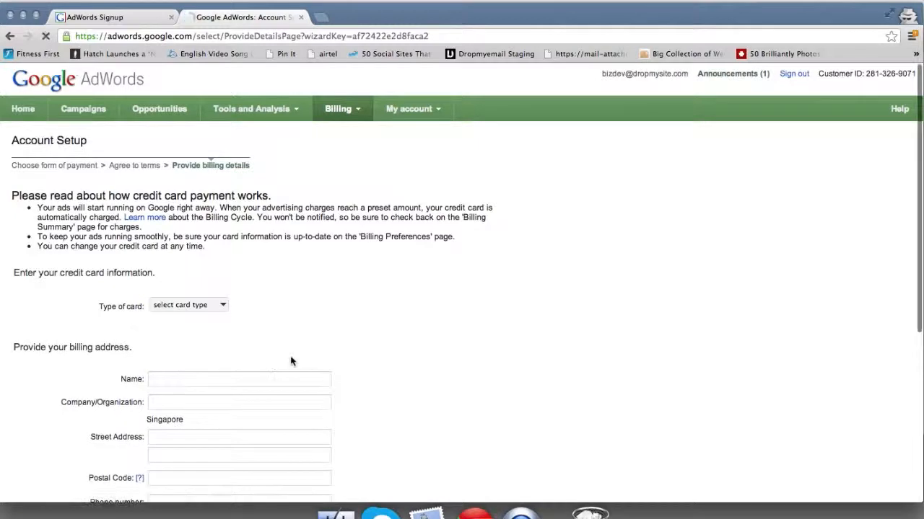
# Step: Review the accepted card types and the billing address form, then open the Billing menu
pyautogui.scroll(-5, 292, 361)
pyautogui.scroll(4, 204, 239)
pyautogui.click(186, 250)
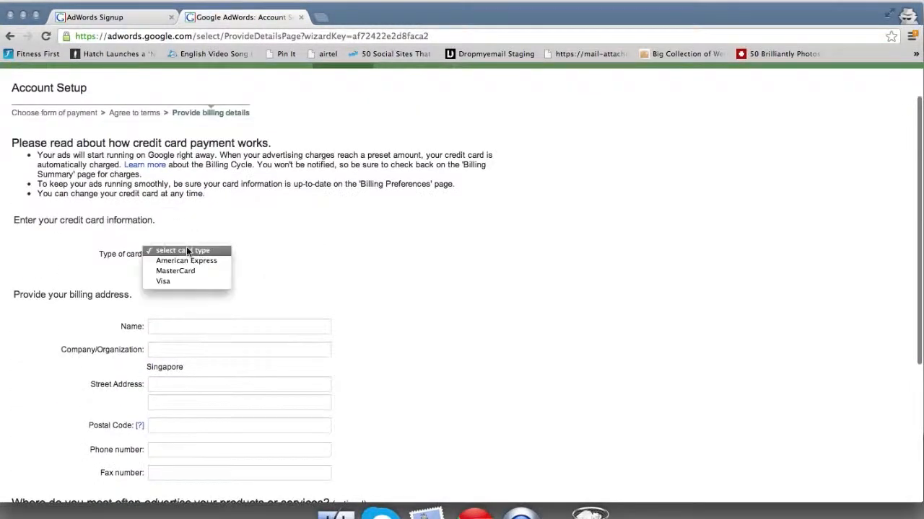
pyautogui.click(331, 305)
pyautogui.scroll(-2, 375, 403)
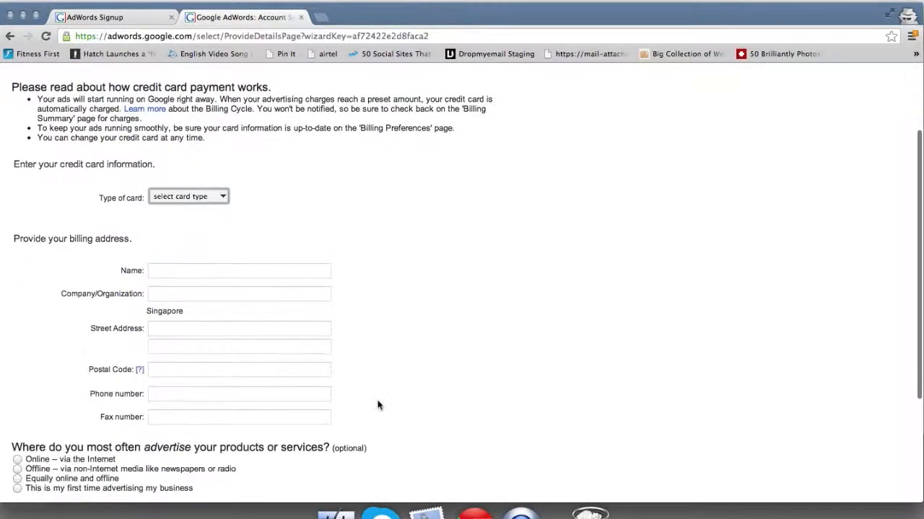
pyautogui.scroll(-4, 377, 406)
pyautogui.scroll(-2, 378, 405)
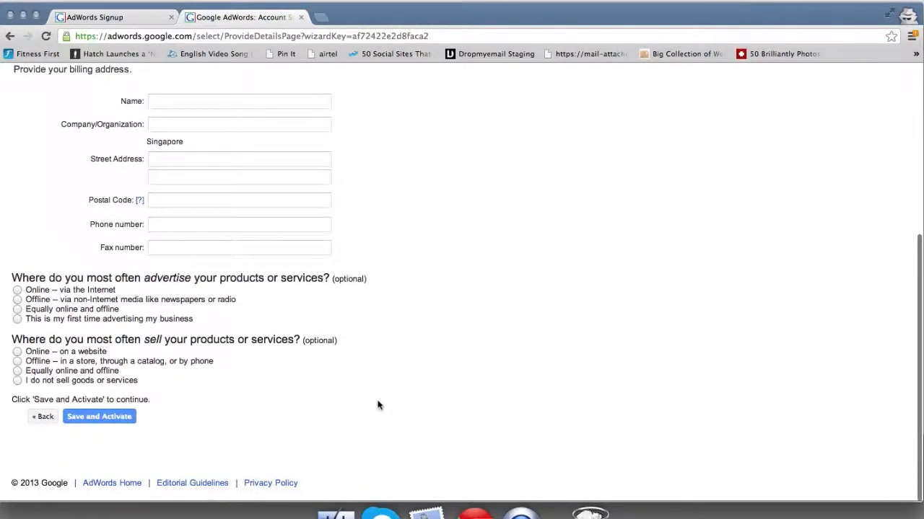
pyautogui.scroll(9, 377, 406)
pyautogui.scroll(-1, 352, 174)
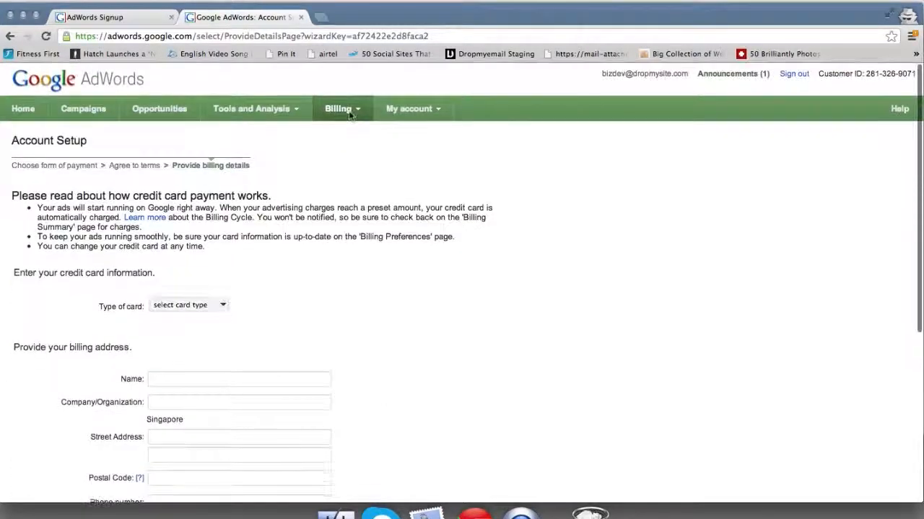
pyautogui.click(358, 111)
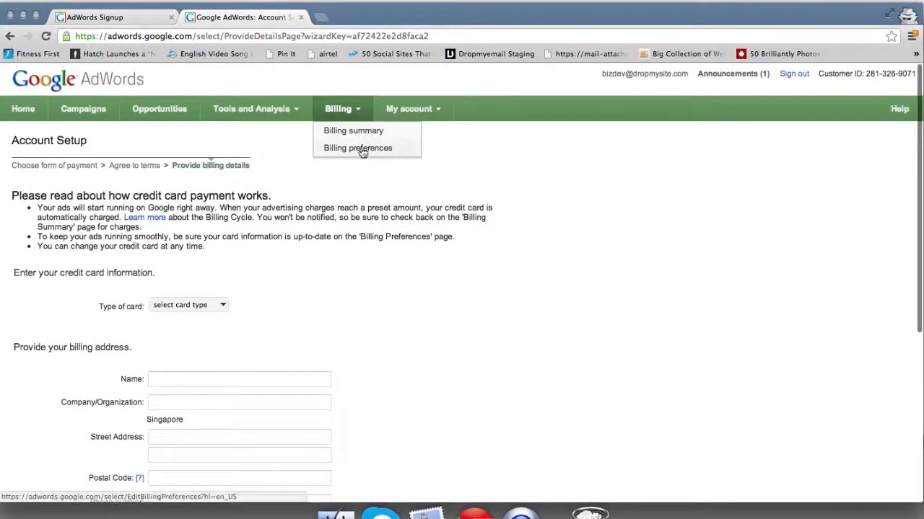
# Step: View Billing > Billing summary, then go to My account > Account access
pyautogui.click(372, 133)
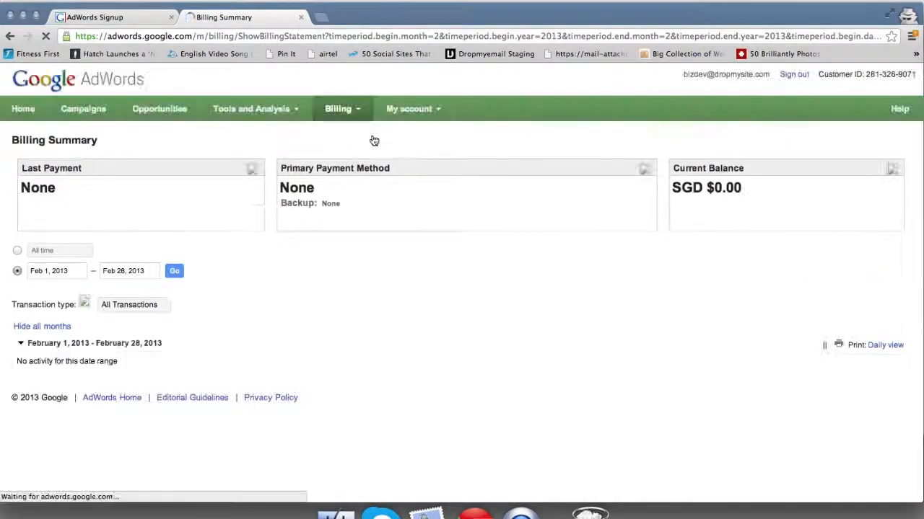
pyautogui.click(407, 110)
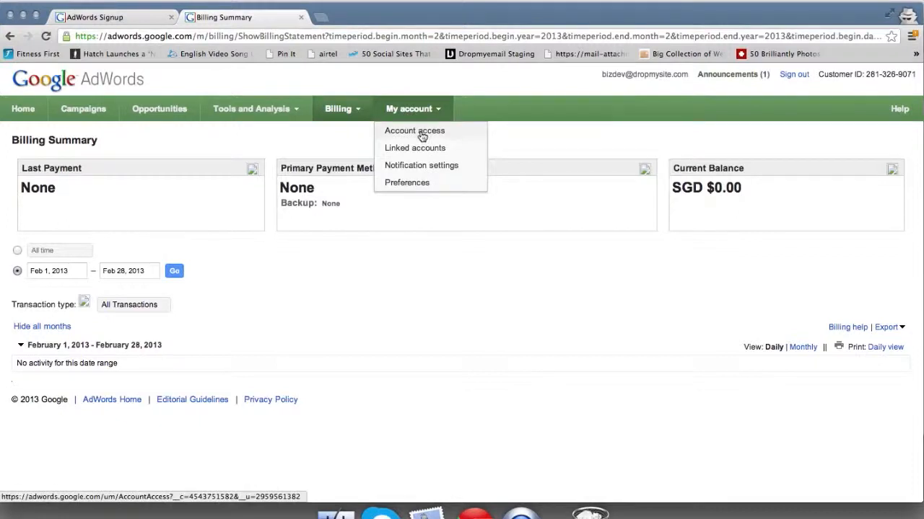
pyautogui.click(421, 136)
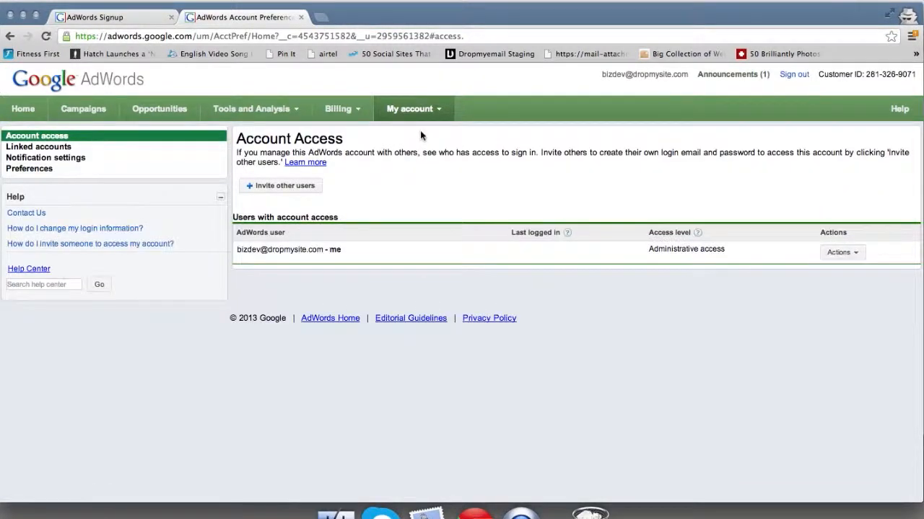
# Step: Start a user invitation with the invitee's e-mail and first name, and view the access-level help
pyautogui.click(300, 187)
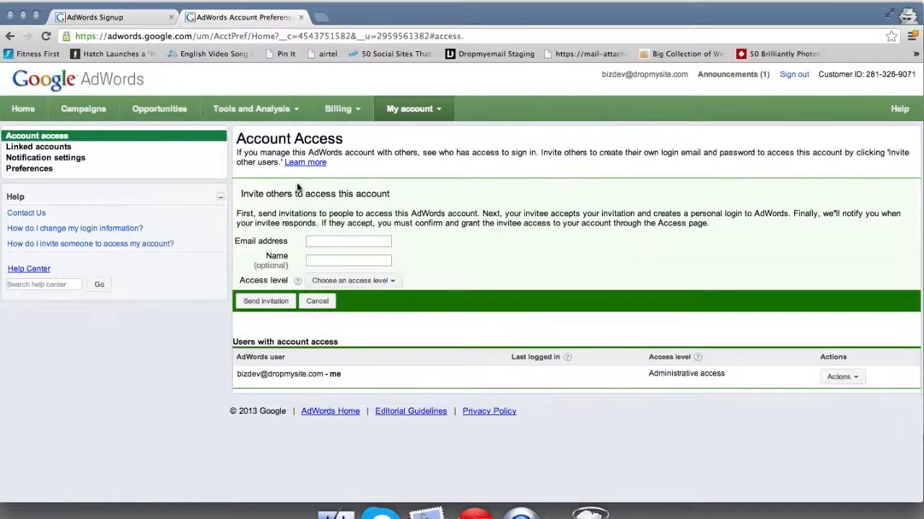
pyautogui.click(339, 244)
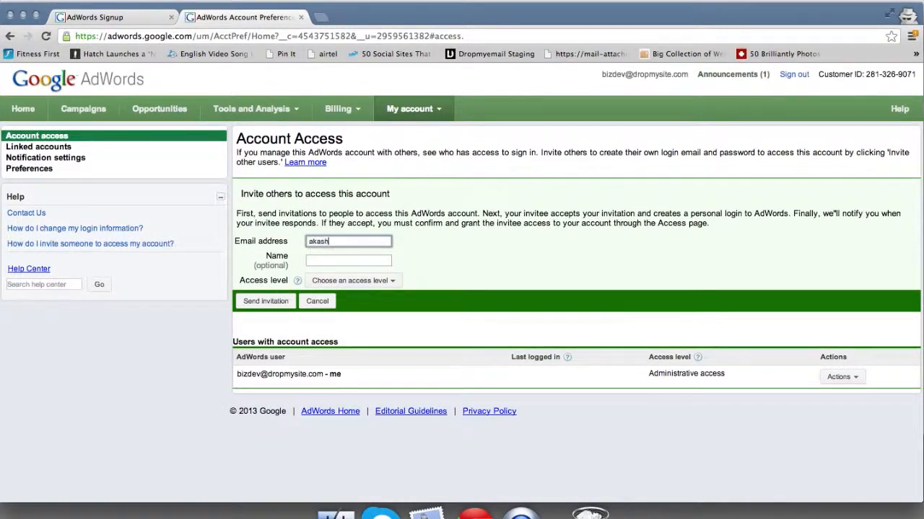
pyautogui.press('Tab')
pyautogui.write('Akash')
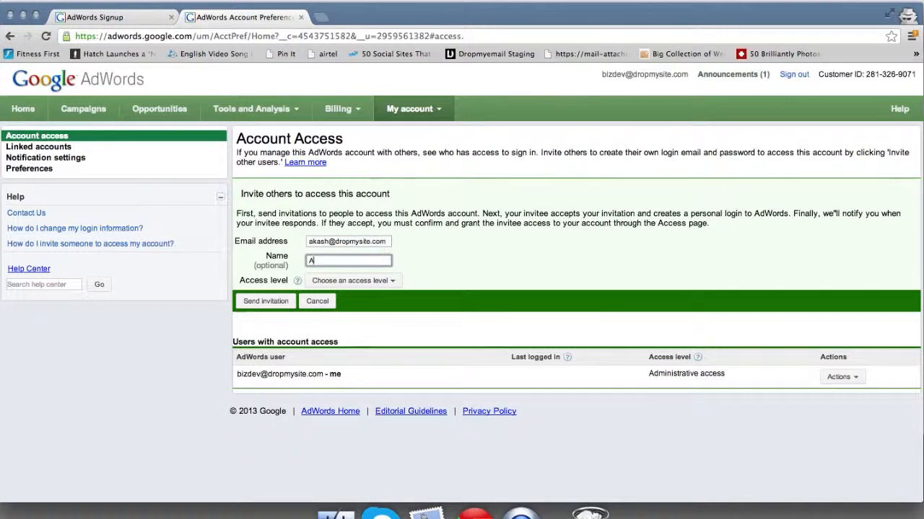
pyautogui.click(369, 282)
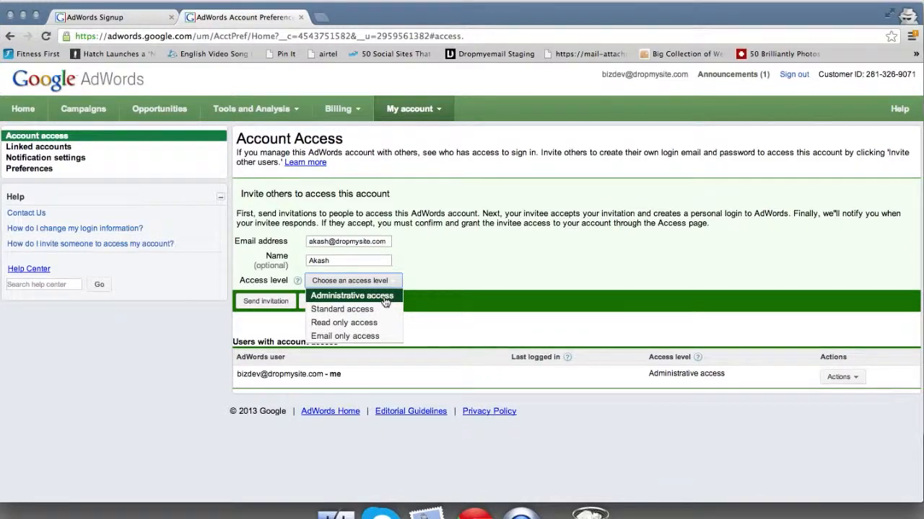
pyautogui.click(404, 331)
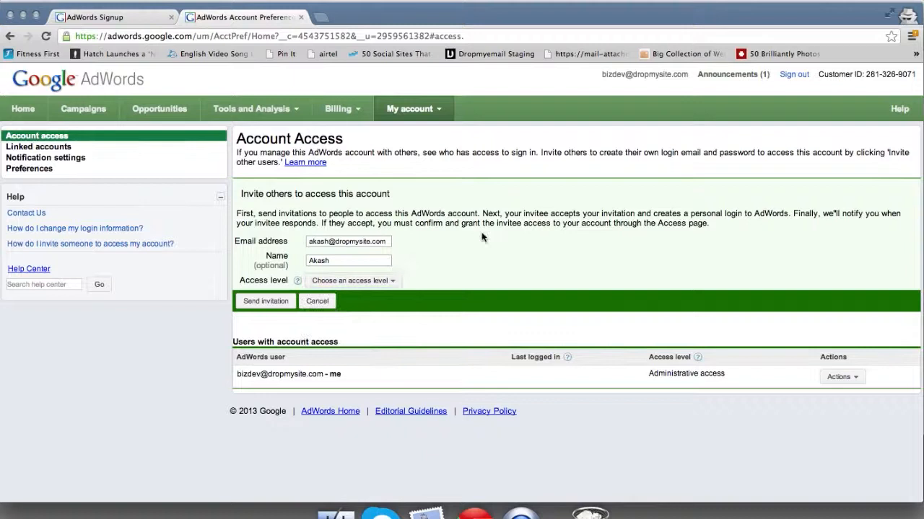
pyautogui.click(297, 282)
# Step: Attempt to send the invitation, then set the invitee's access level to Standard
pyautogui.click(266, 301)
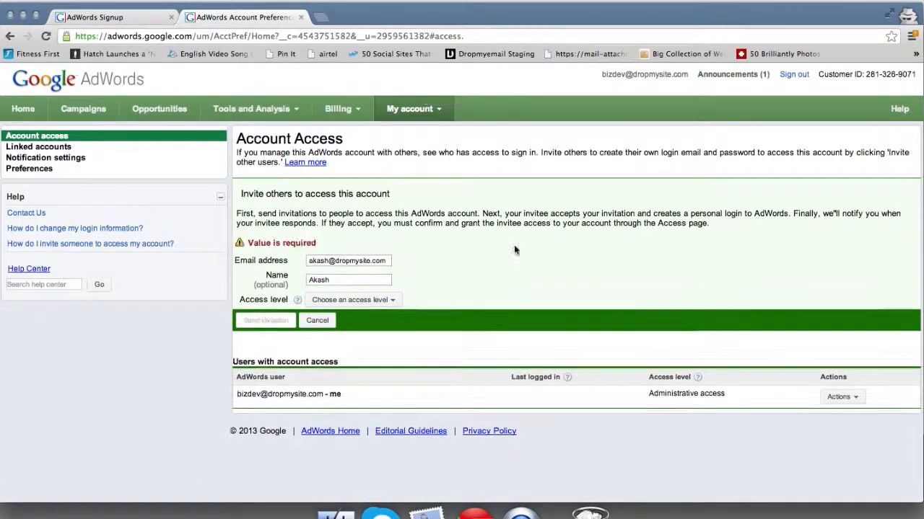
pyautogui.click(339, 282)
pyautogui.click(374, 302)
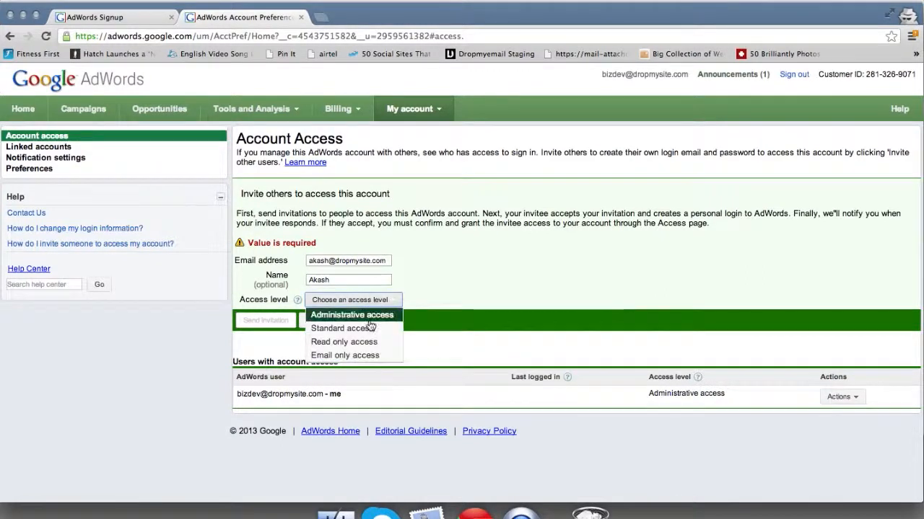
pyautogui.click(346, 328)
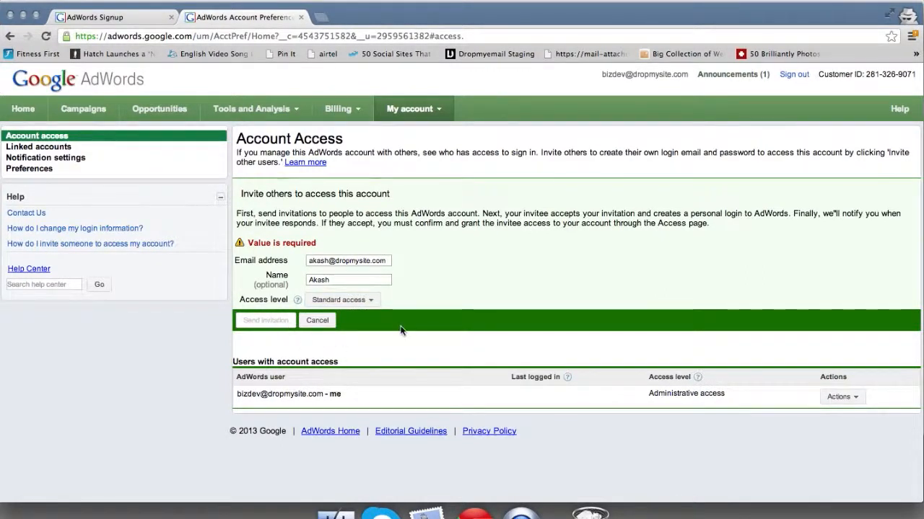
# Step: Replace the name with the invitee's full name and send the invitation again
pyautogui.click(356, 276)
pyautogui.write('Aka')
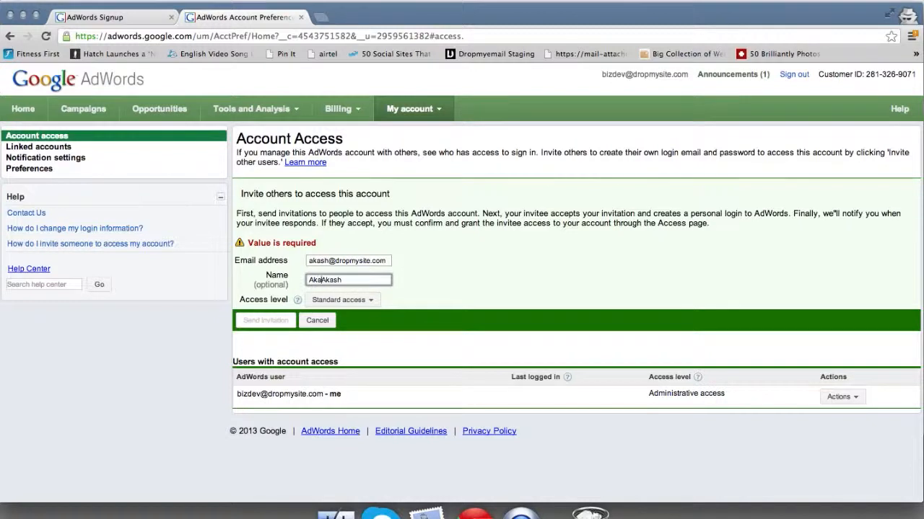
pyautogui.press('super+a')
pyautogui.click(450, 340)
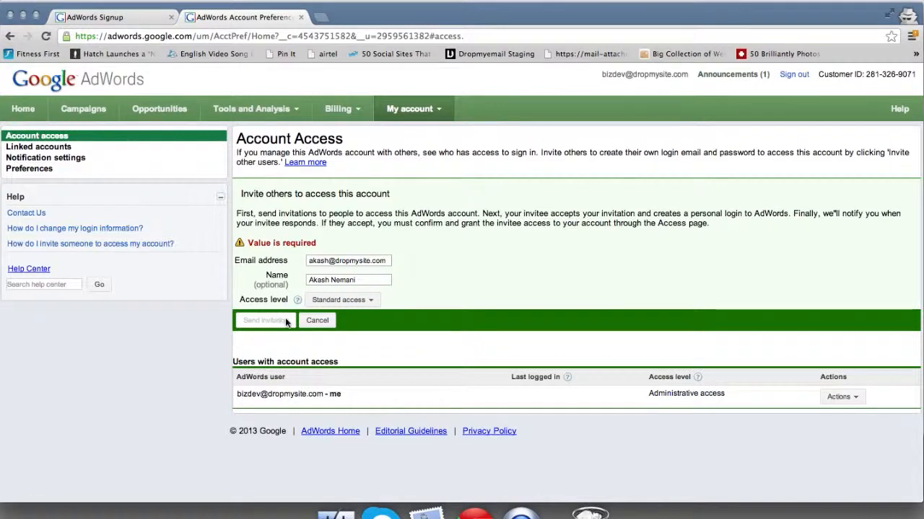
pyautogui.click(365, 264)
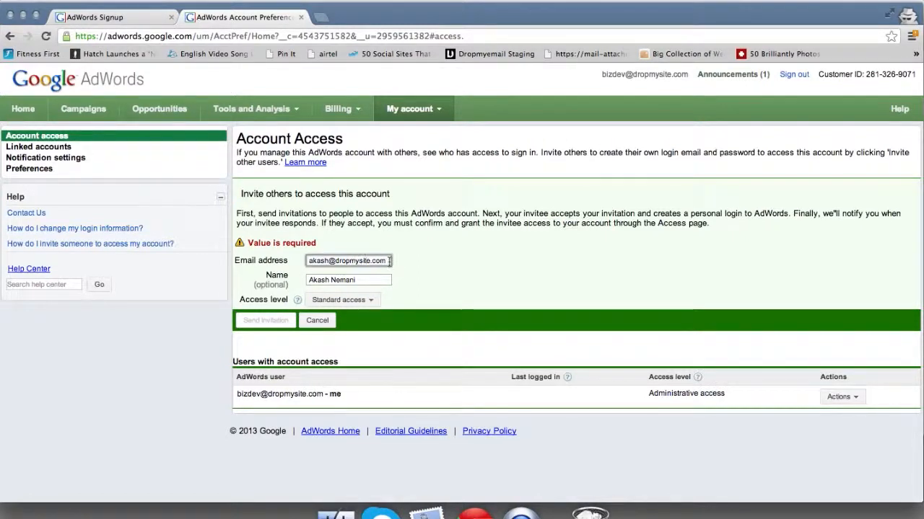
pyautogui.press('Tab')
pyautogui.press('Tab')
pyautogui.press('Tab')
pyautogui.click(261, 319)
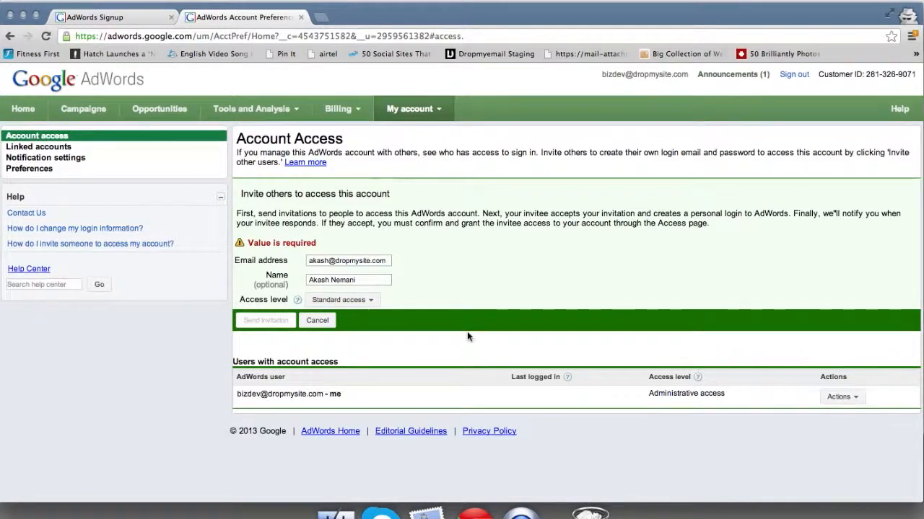
pyautogui.click(428, 109)
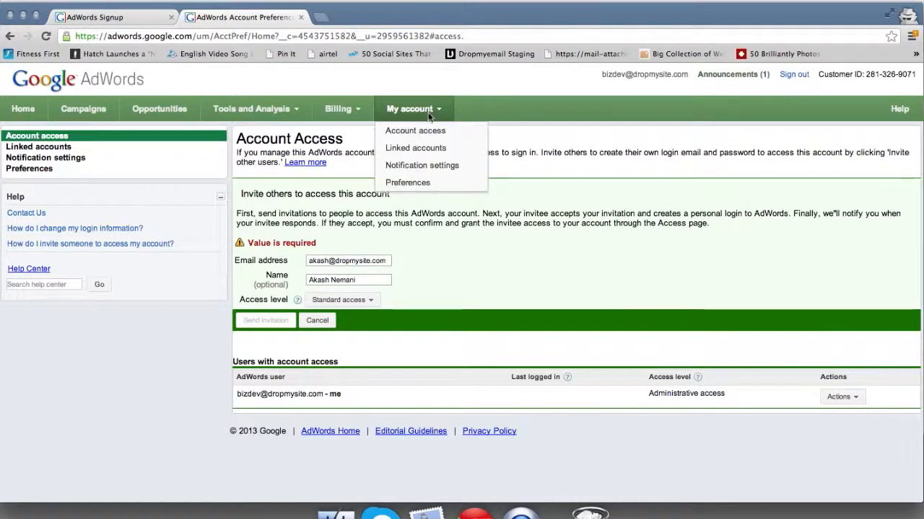
# Step: Open Notification settings and confirm Billing alerts e-mails stay set to All
pyautogui.click(443, 165)
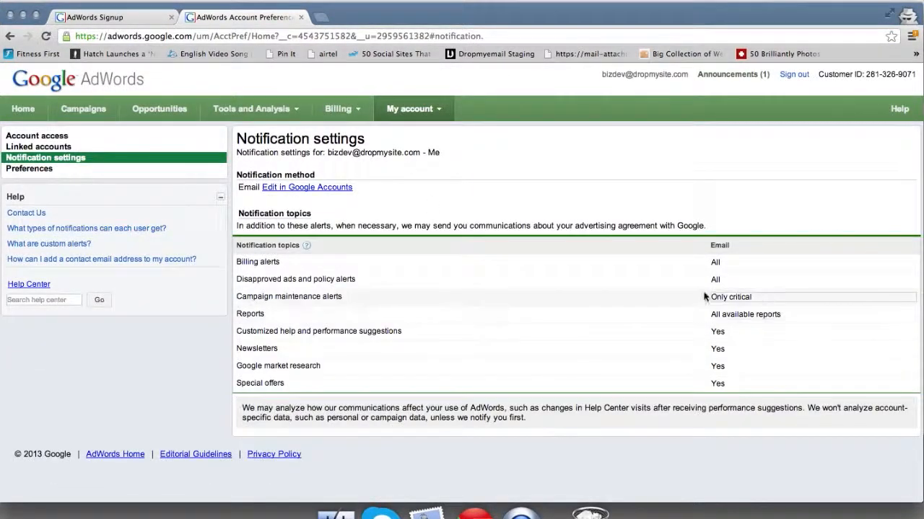
pyautogui.click(726, 265)
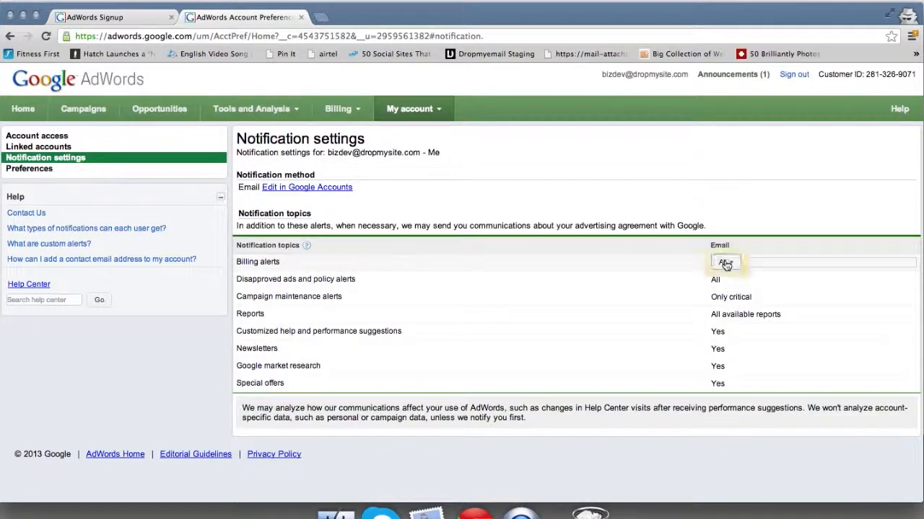
pyautogui.click(725, 262)
pyautogui.click(745, 292)
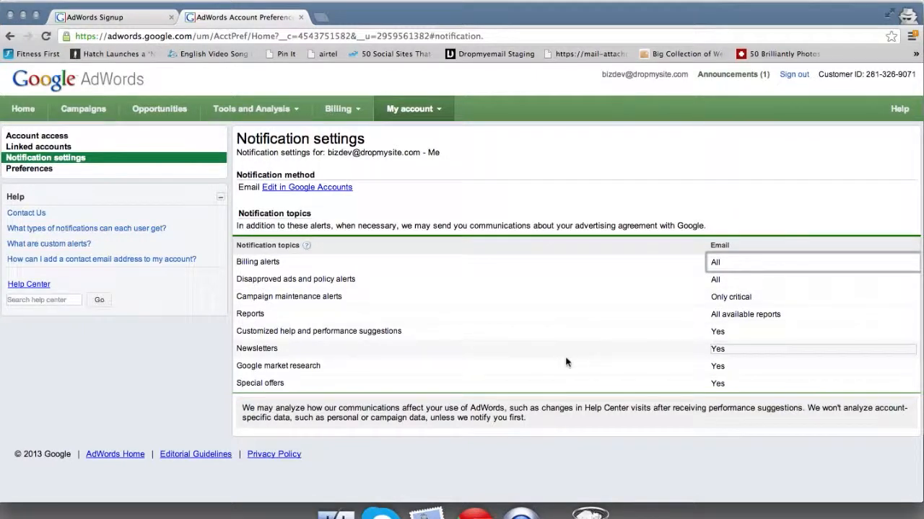
pyautogui.click(437, 109)
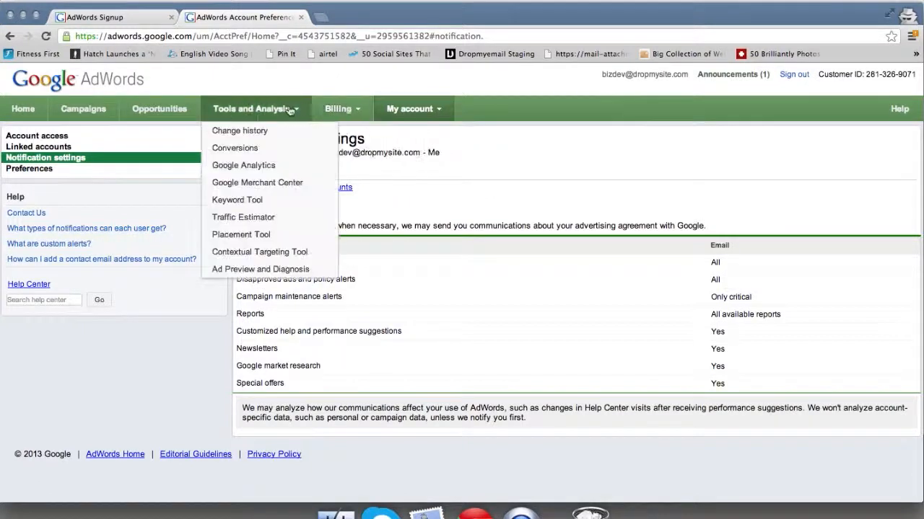
# Step: Leave Notification settings for the Campaigns page in the top navigation
pyautogui.moveTo(361, 119)
pyautogui.moveTo(409, 116)
pyautogui.click(90, 112)
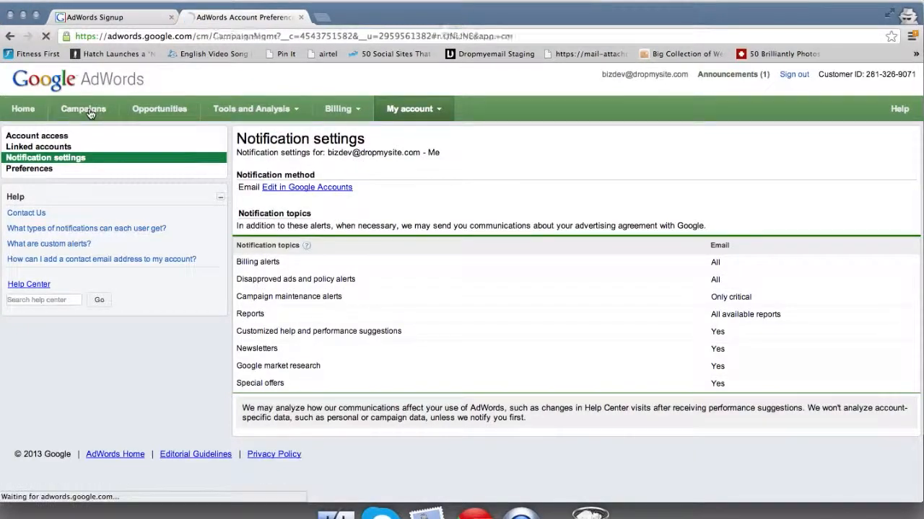